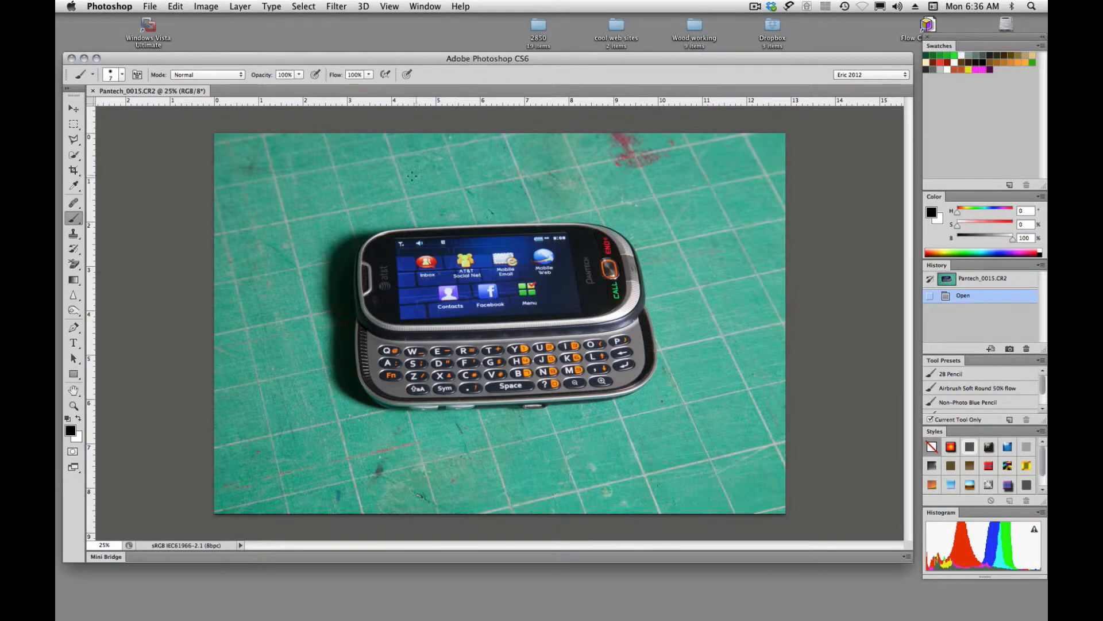
Open the color settings and examine the working spaces, color management policies and profile mismatch options
click(175, 6)
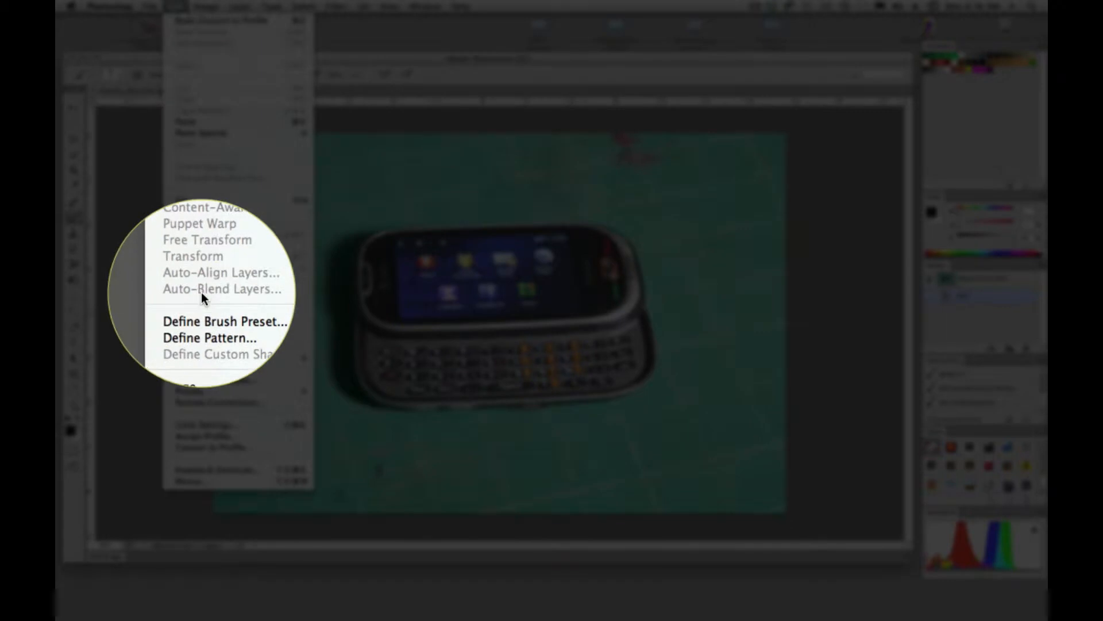
click(194, 424)
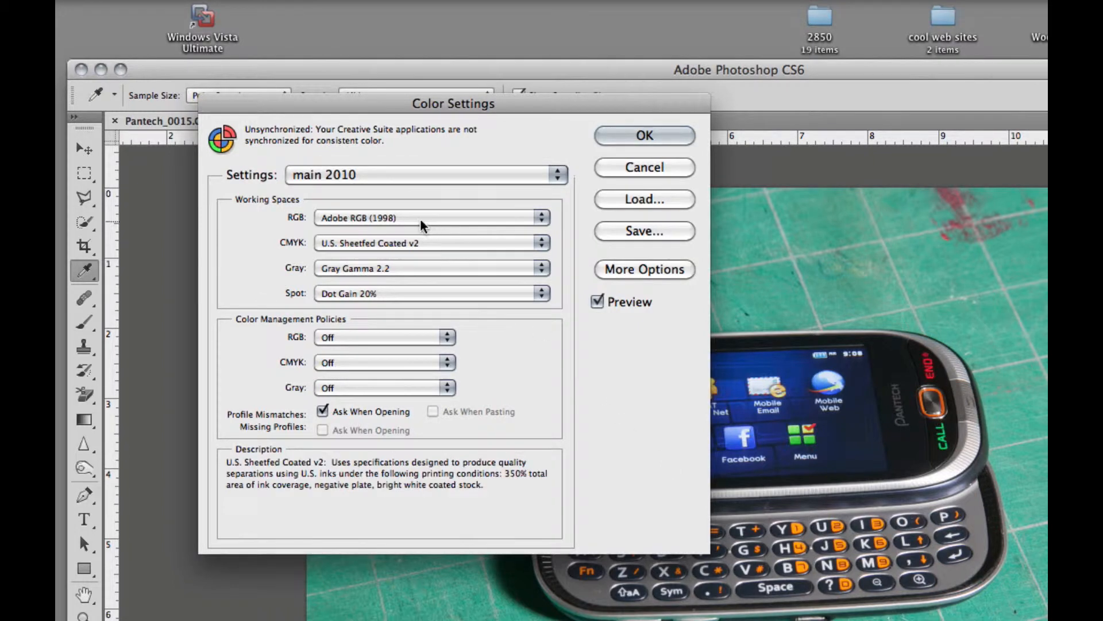
mouse_move(417, 221)
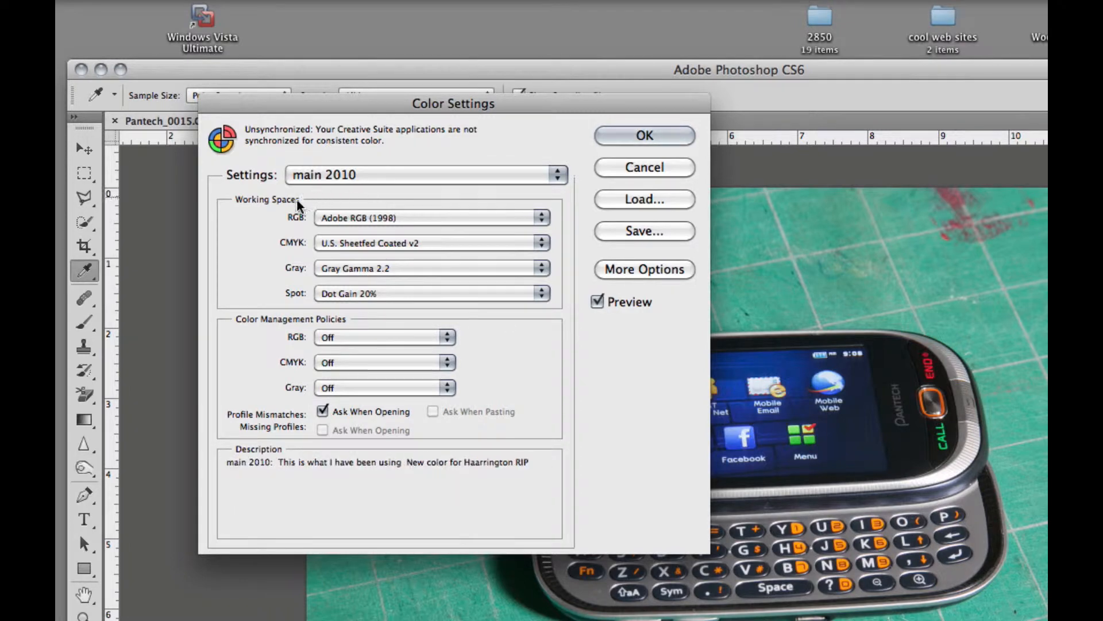
mouse_move(243, 205)
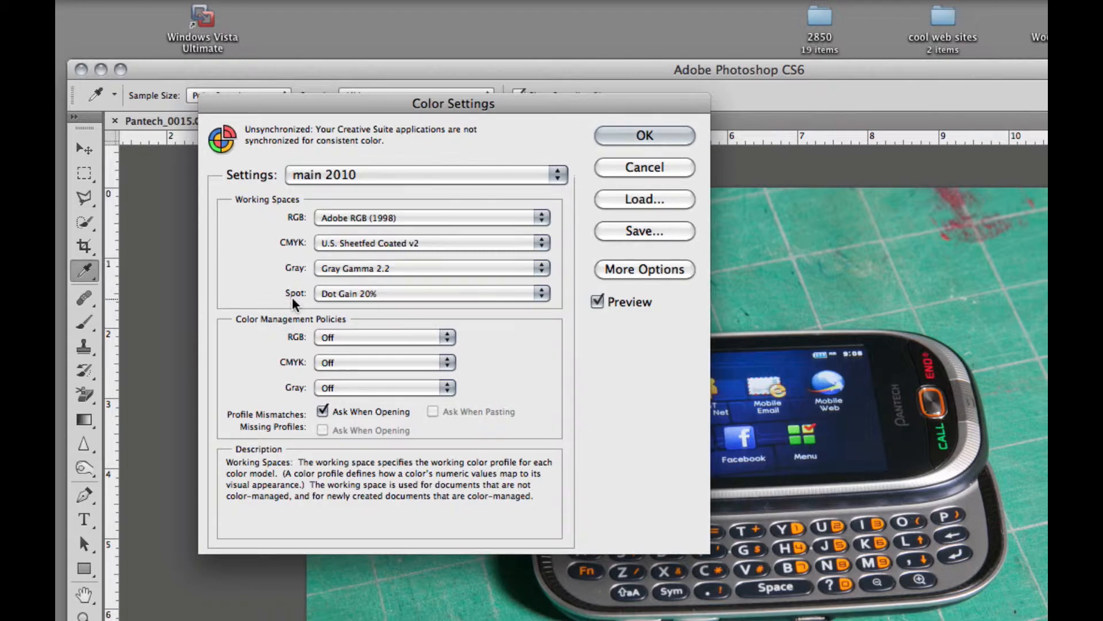
mouse_move(286, 325)
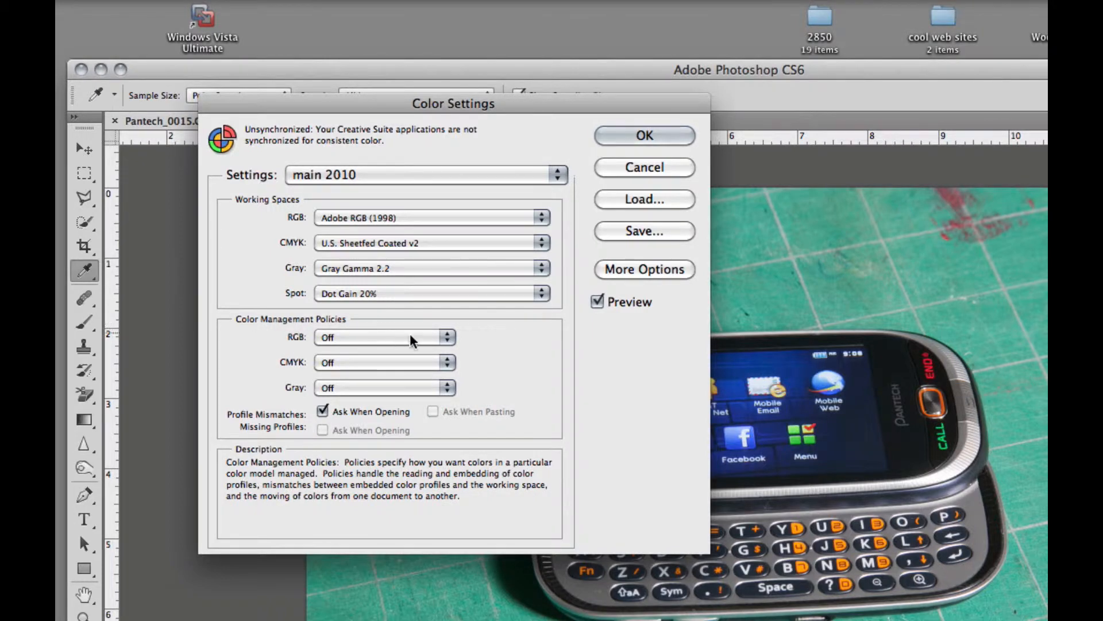
mouse_move(446, 340)
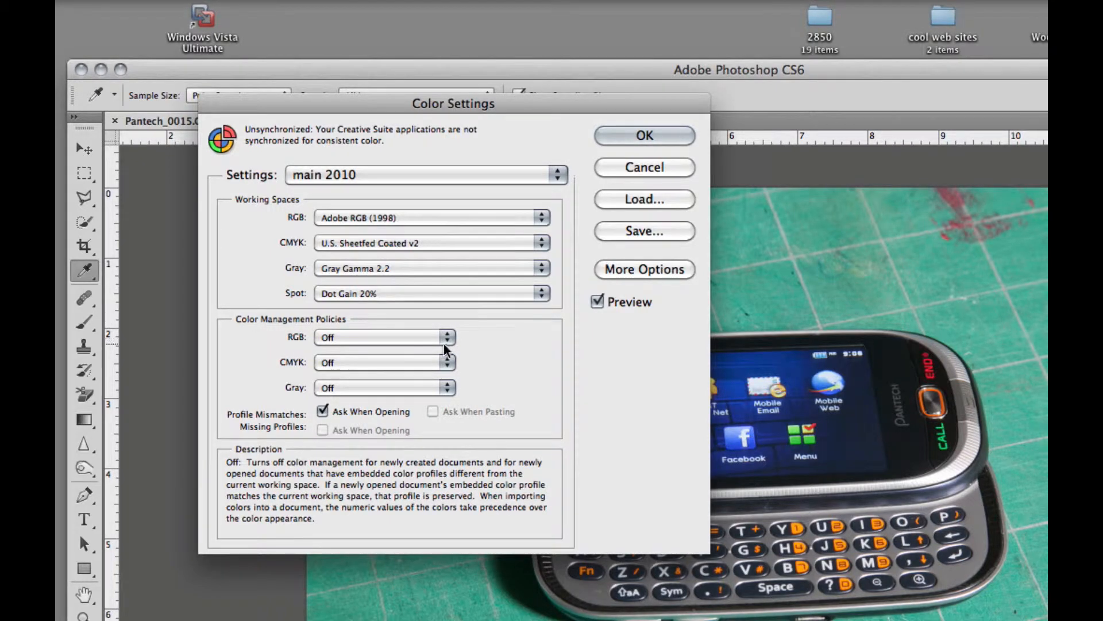
mouse_move(293, 345)
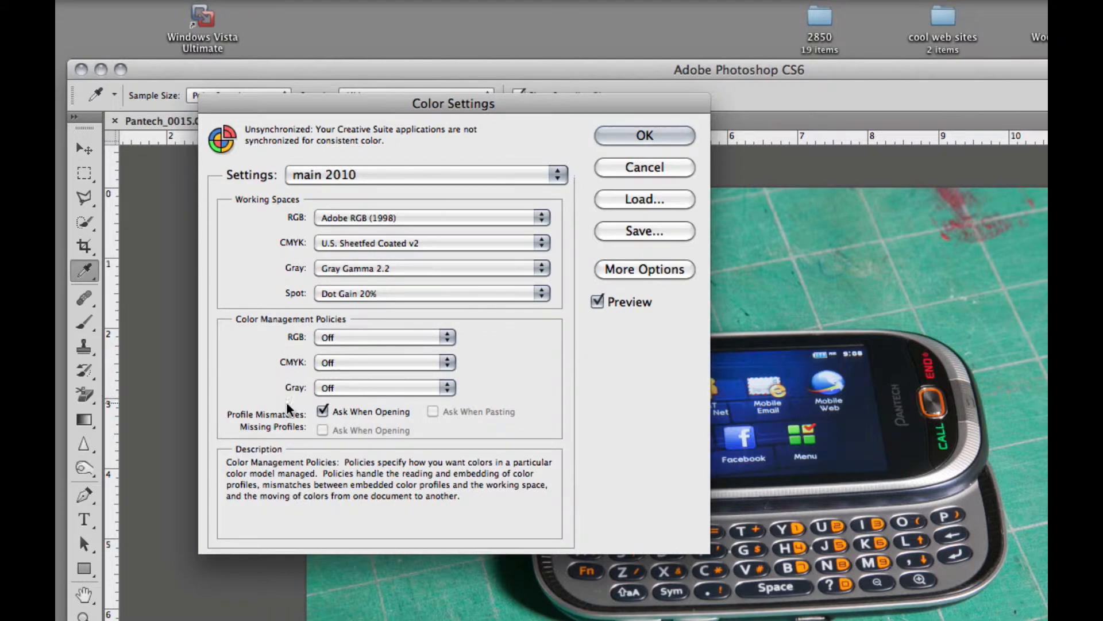
mouse_move(321, 415)
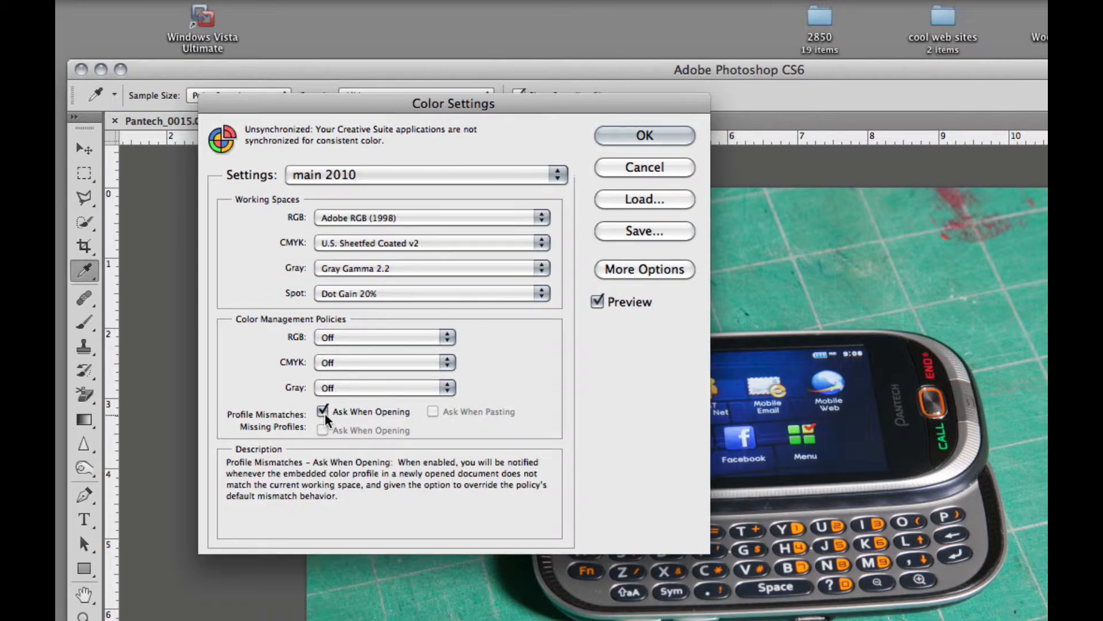
mouse_move(275, 416)
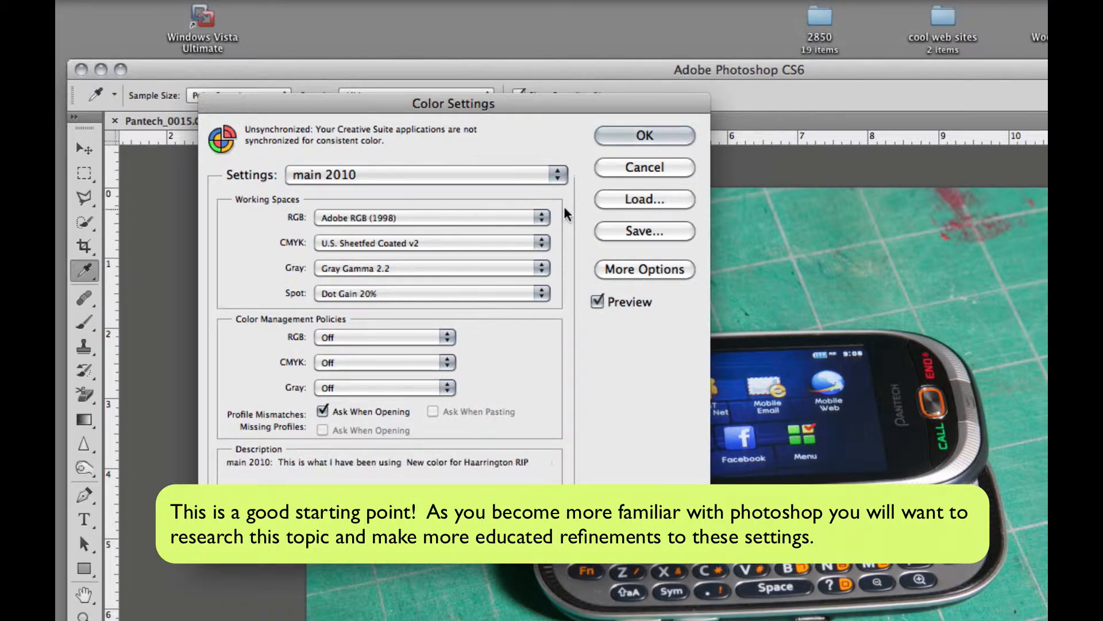
Load the "portrait web" color settings preset and examine its RGB working space
click(557, 175)
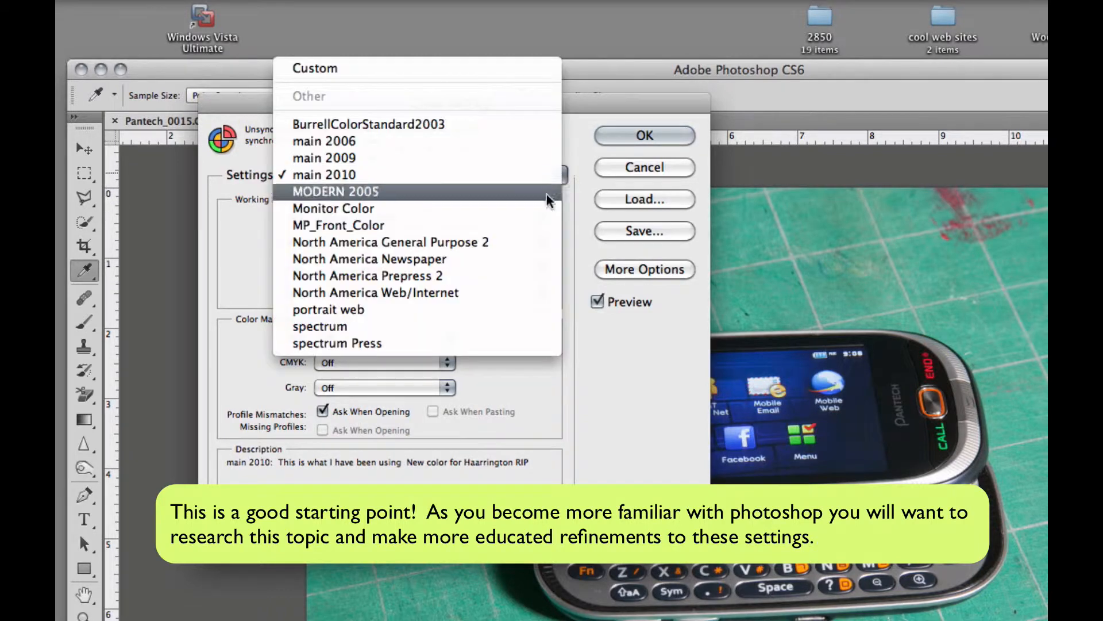
click(360, 310)
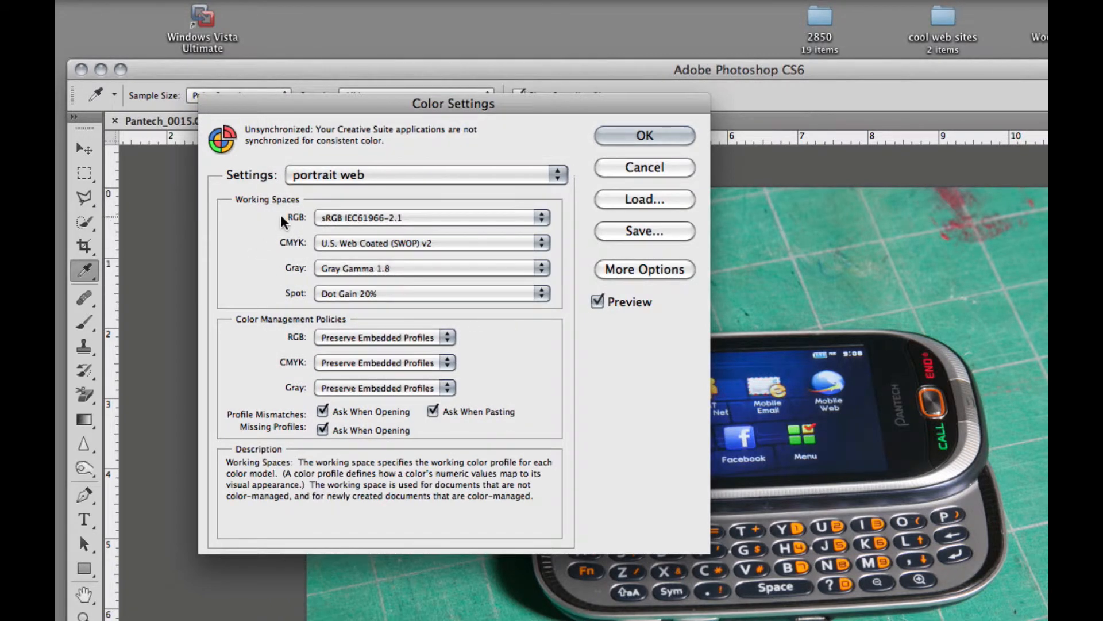
mouse_move(338, 219)
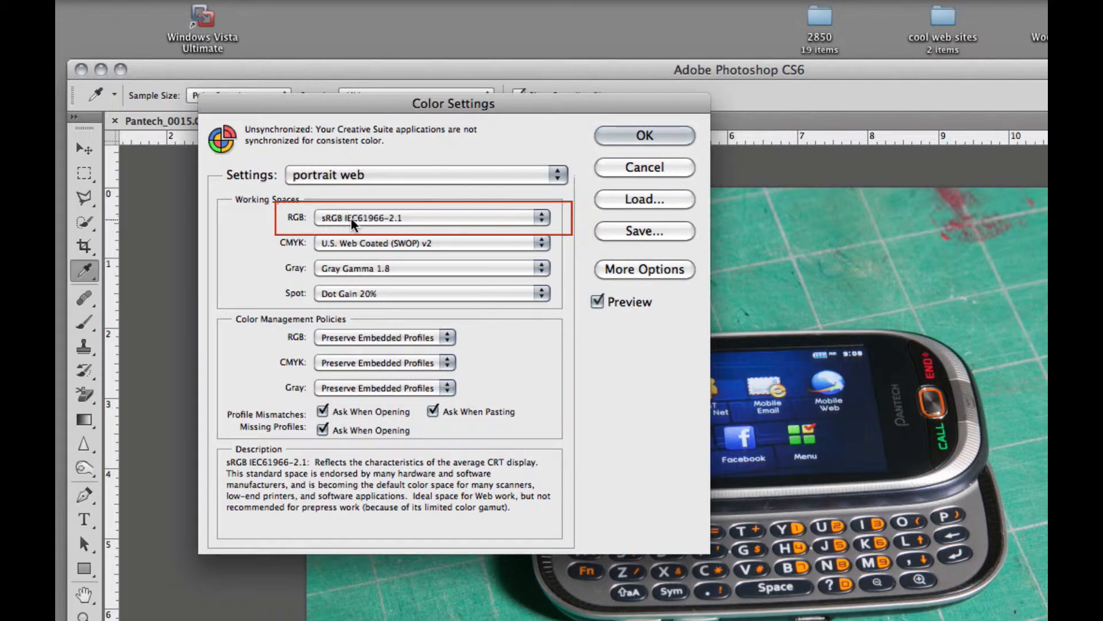
mouse_move(270, 220)
Choose the "main 2010" color settings preset and apply it
click(557, 174)
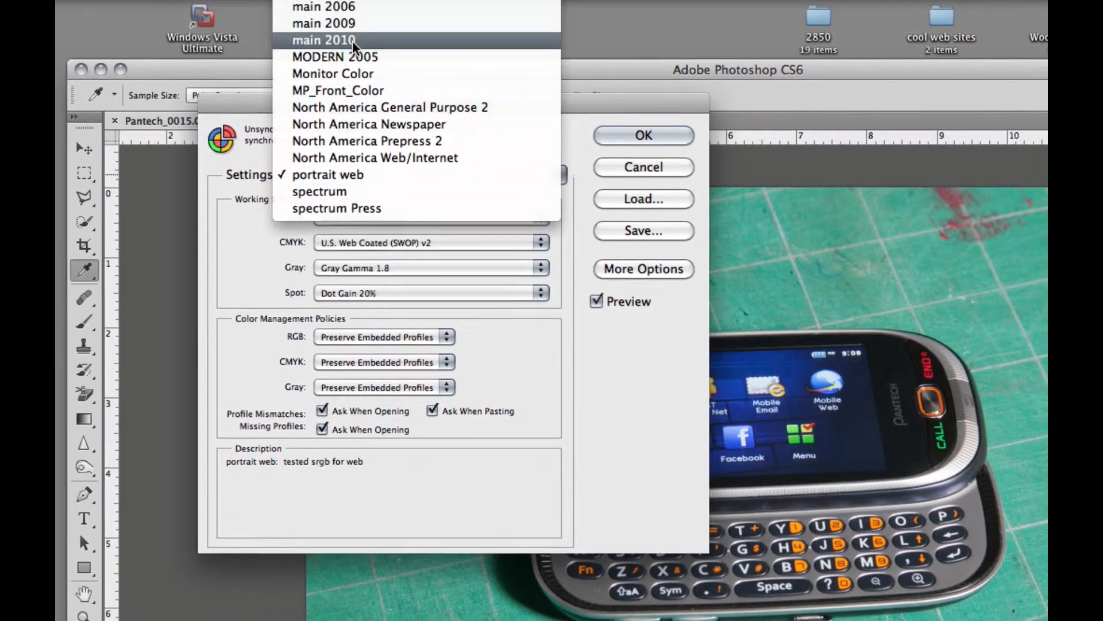
click(353, 40)
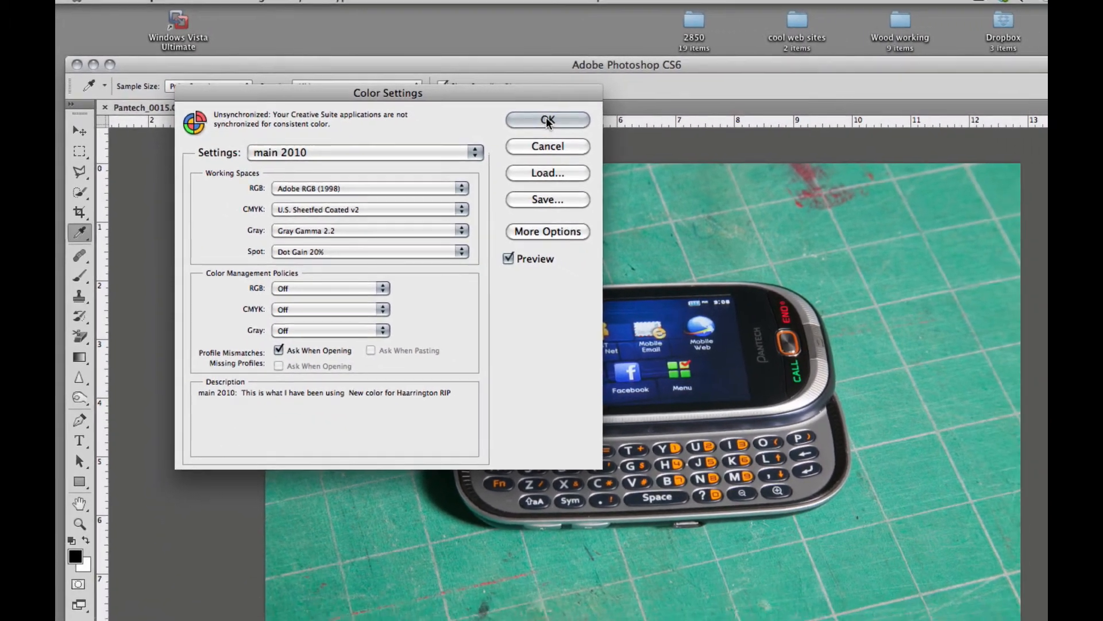
click(547, 121)
key(b)
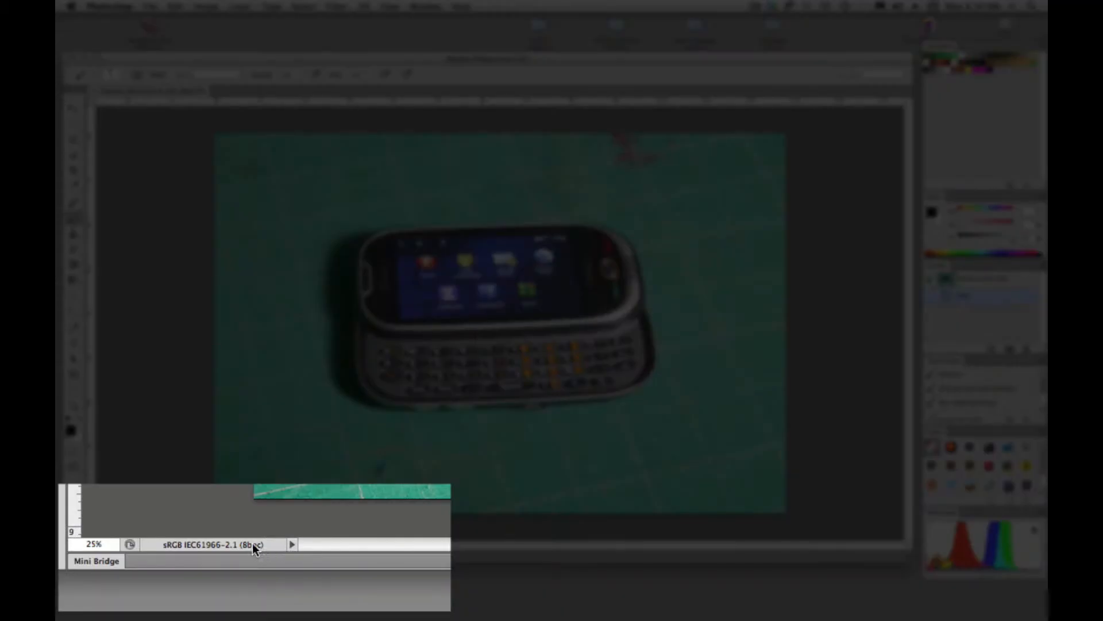
Set the document status readout to show the Document Profile
click(291, 544)
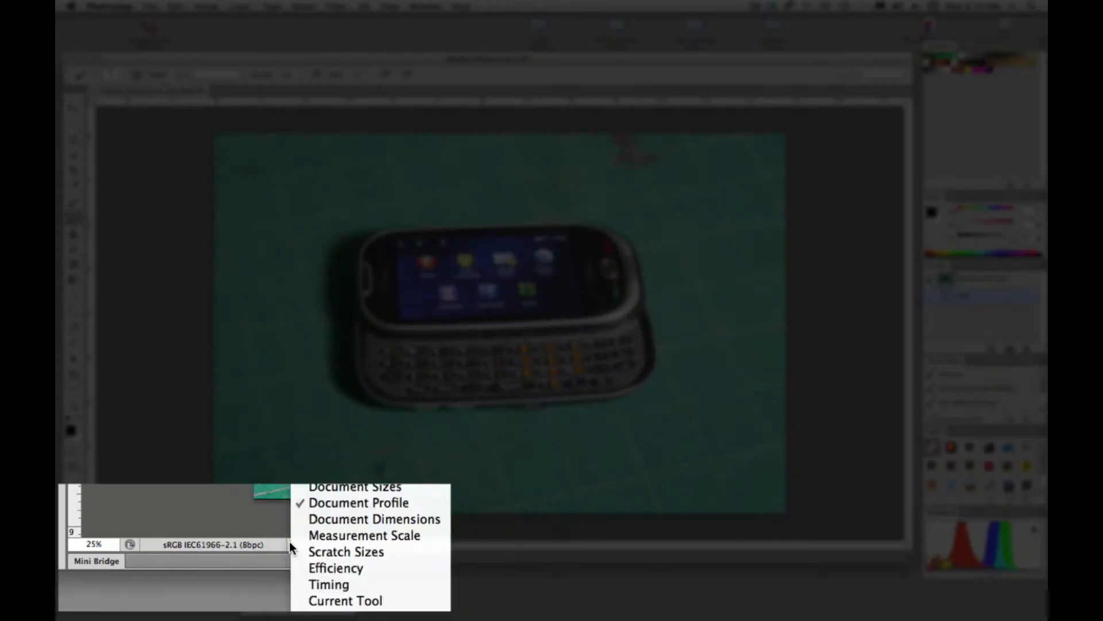
click(315, 506)
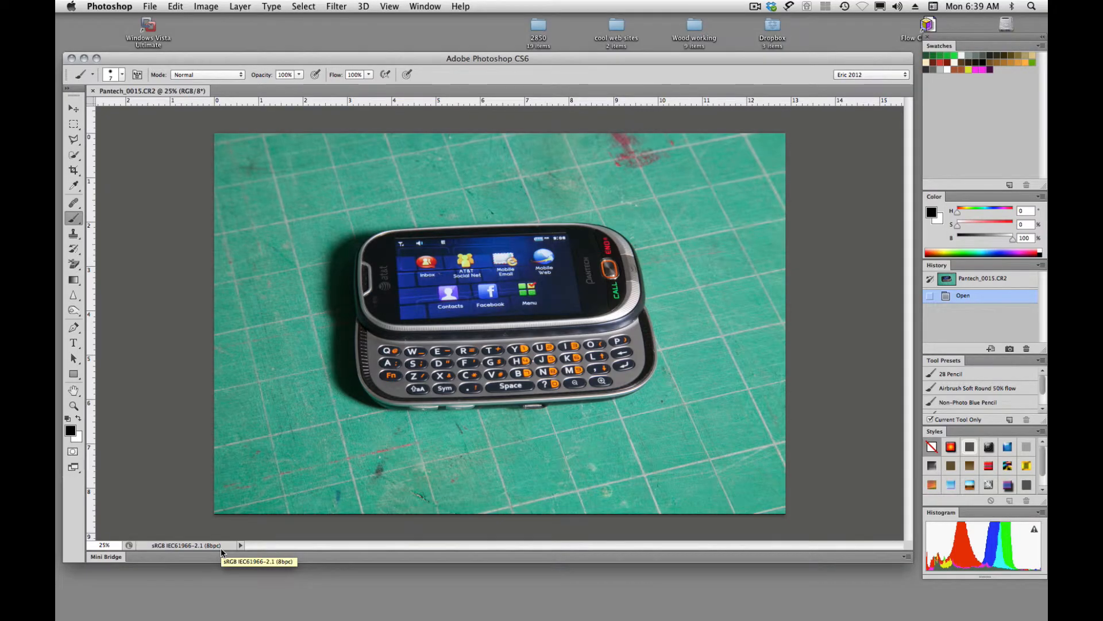
Convert the phone image to the Adobe RGB (1998) profile using the Adobe (ACE) engine and Perceptual intent
click(179, 6)
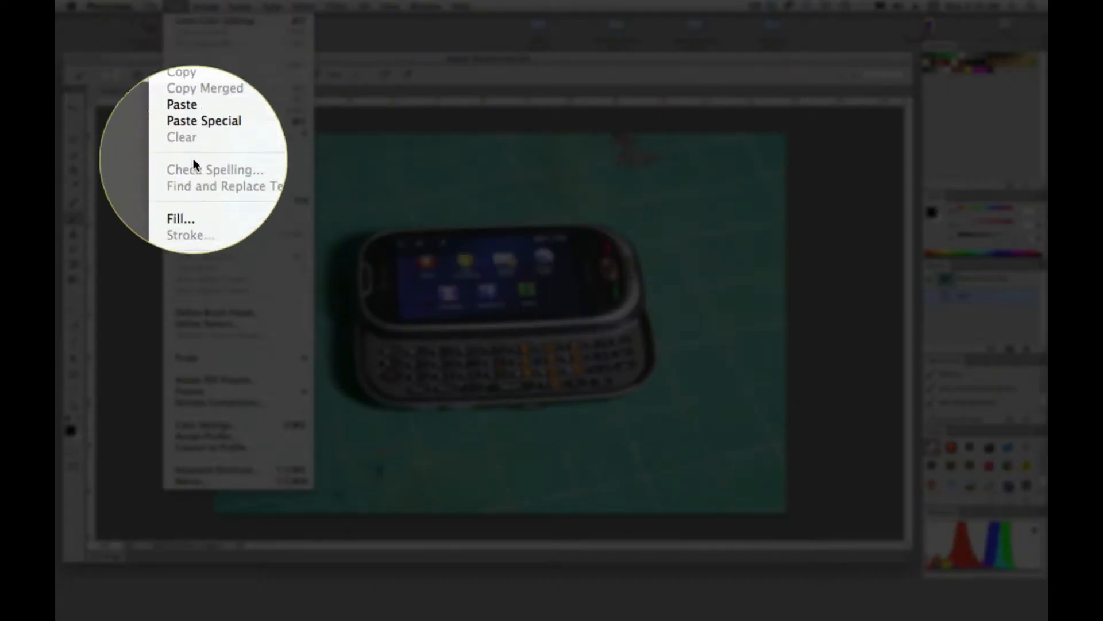
click(215, 447)
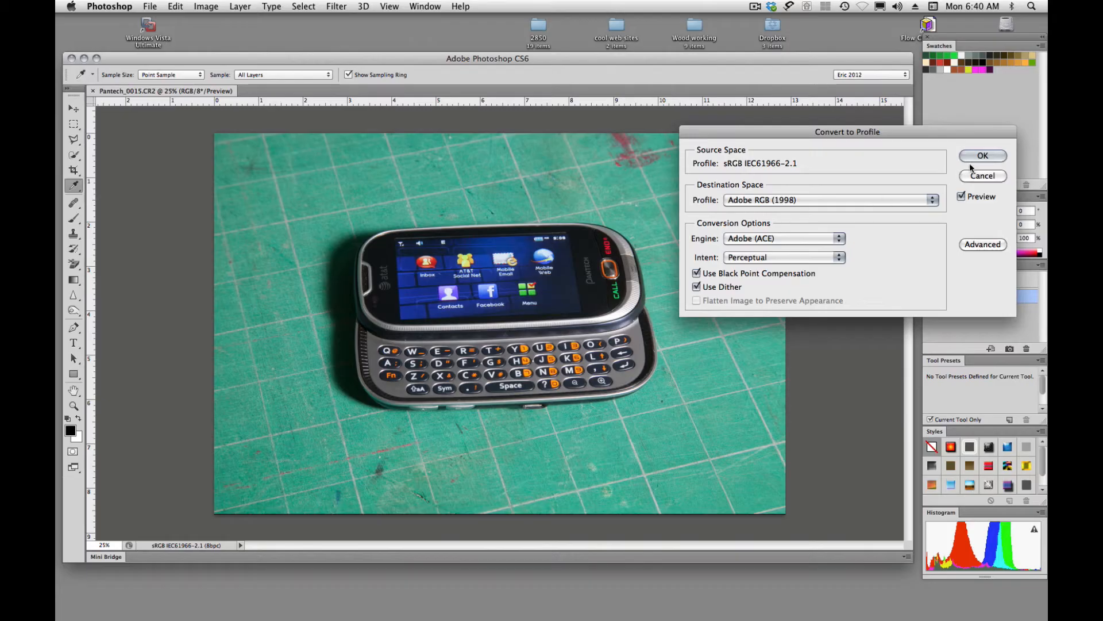
click(982, 156)
key(b)
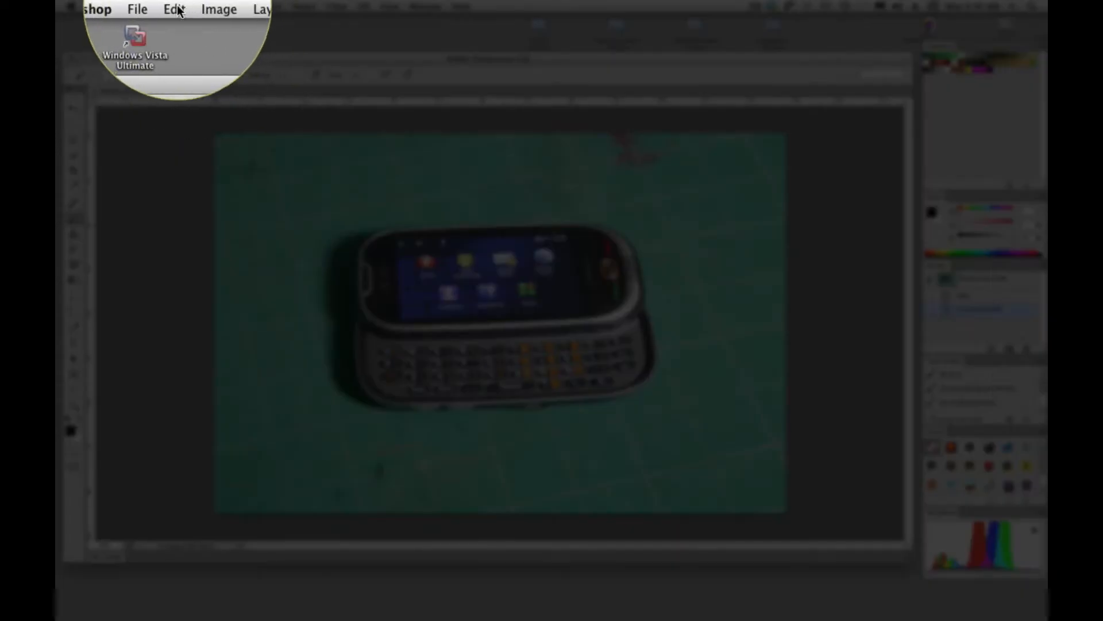
Assign the working RGB profile, Adobe RGB (1998), to the phone image
click(176, 7)
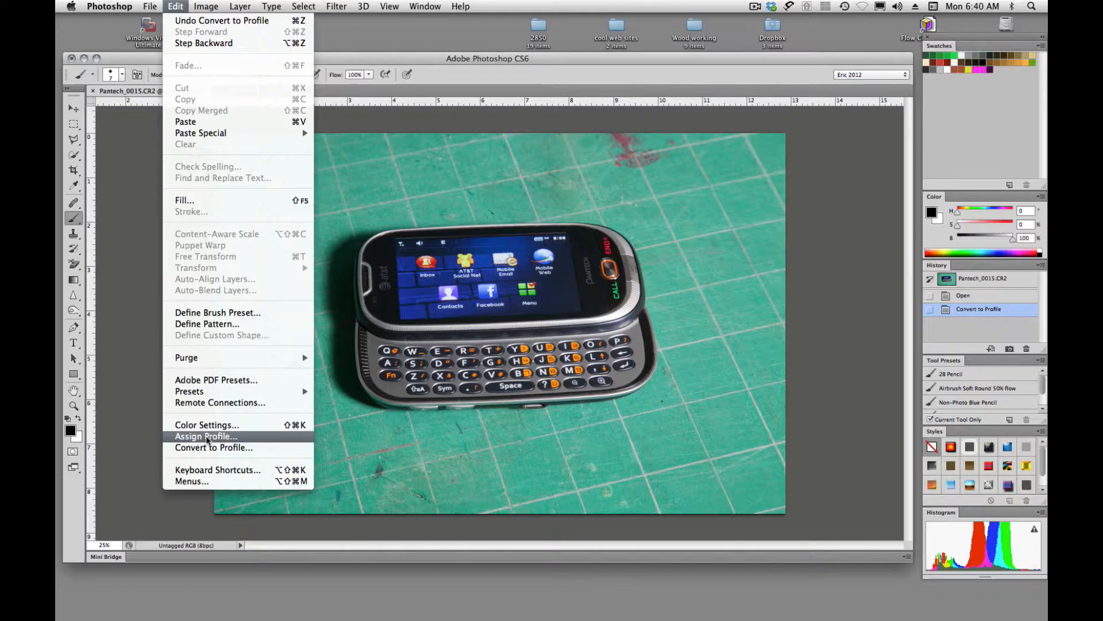
click(206, 435)
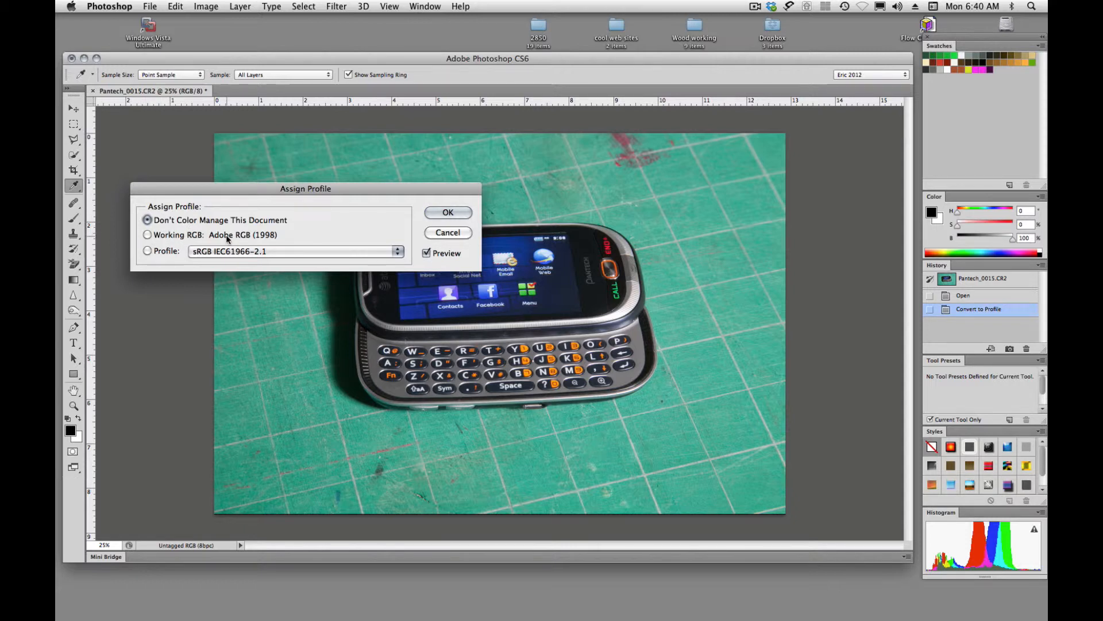
click(147, 234)
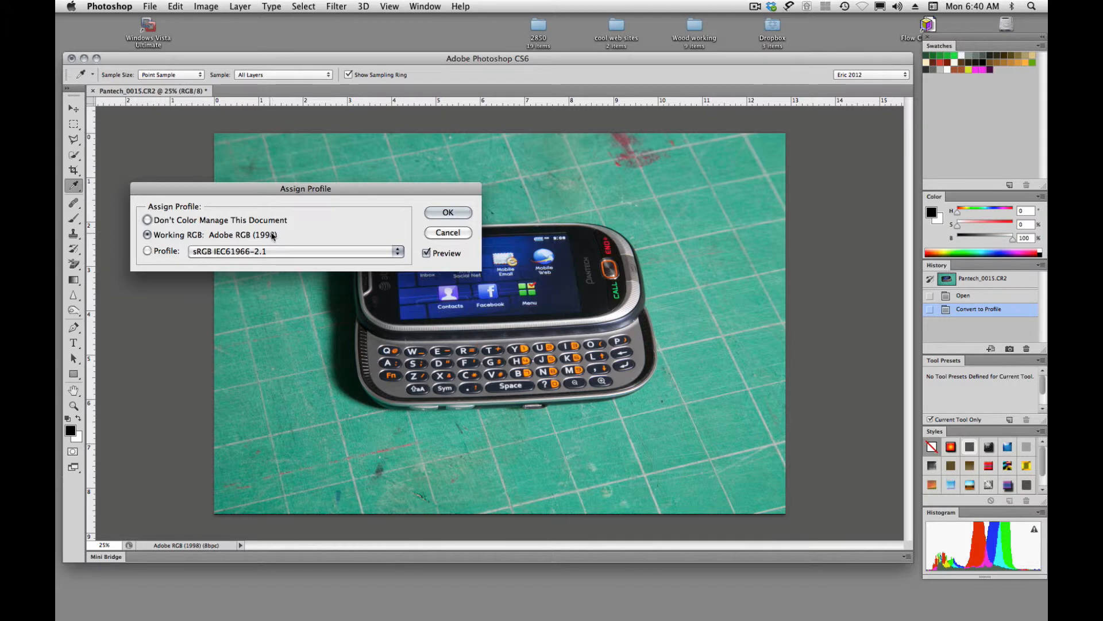
click(447, 212)
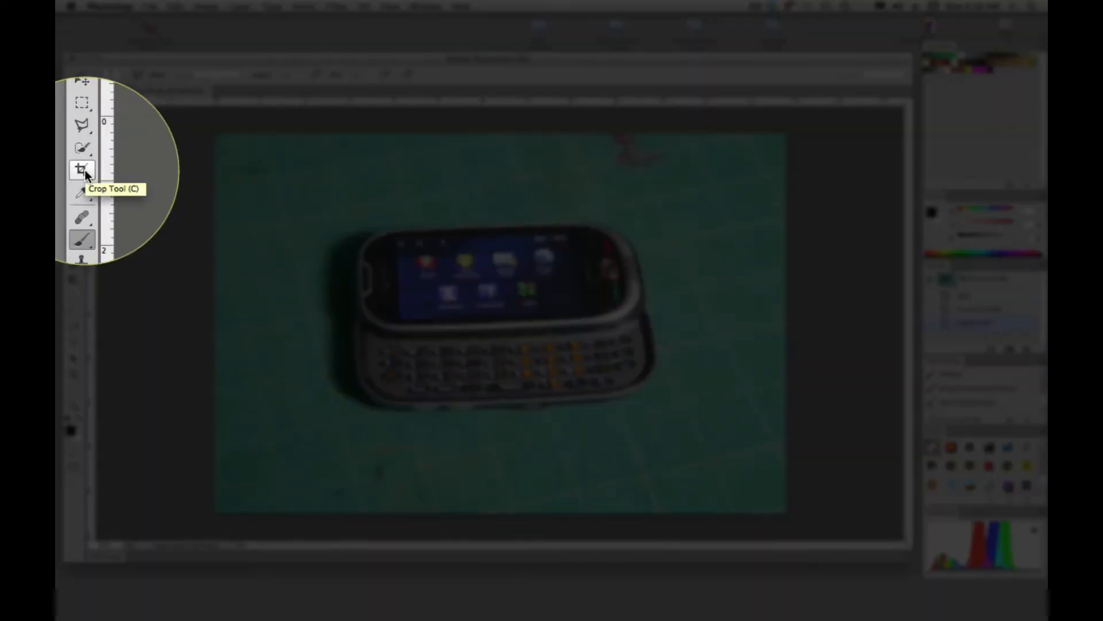
Crop the phone image to 3 inches wide by 3 inches high using a custom crop size
click(83, 171)
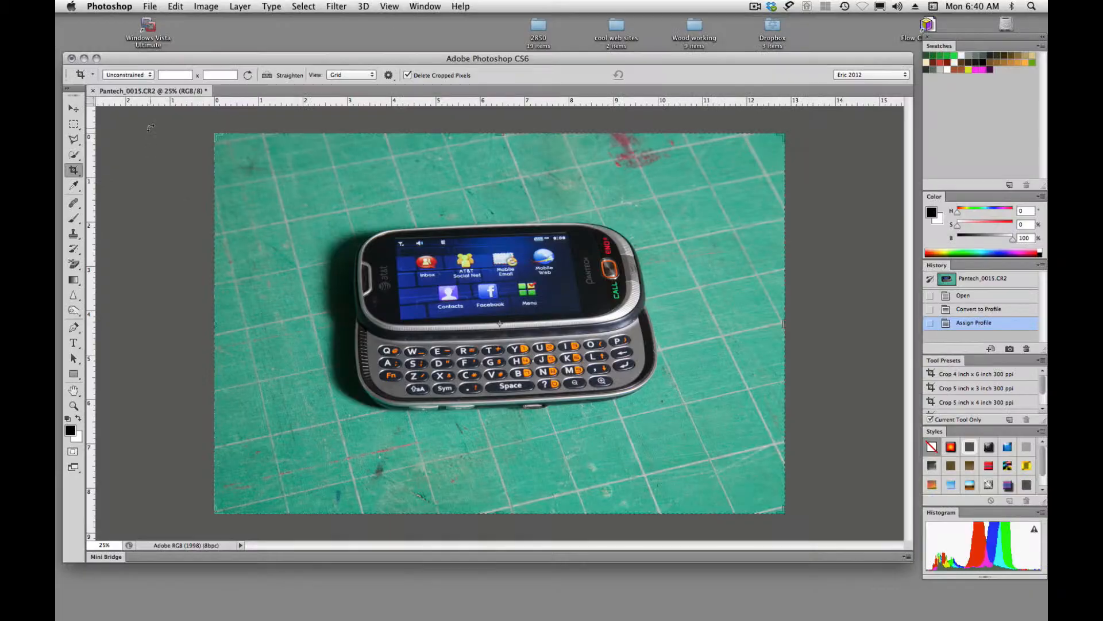
click(151, 75)
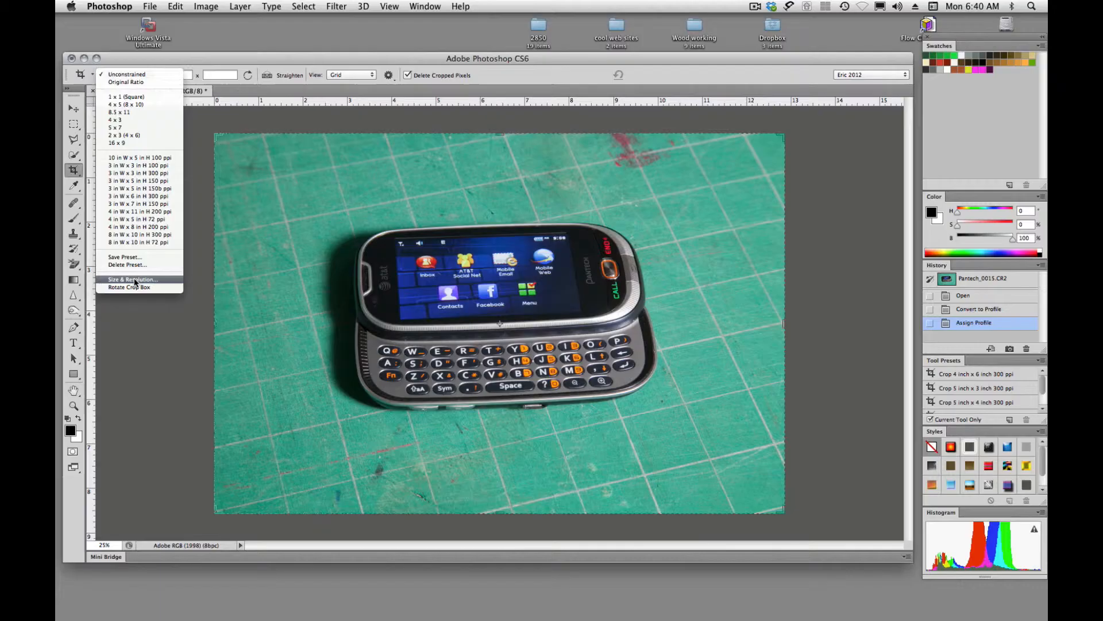
click(136, 280)
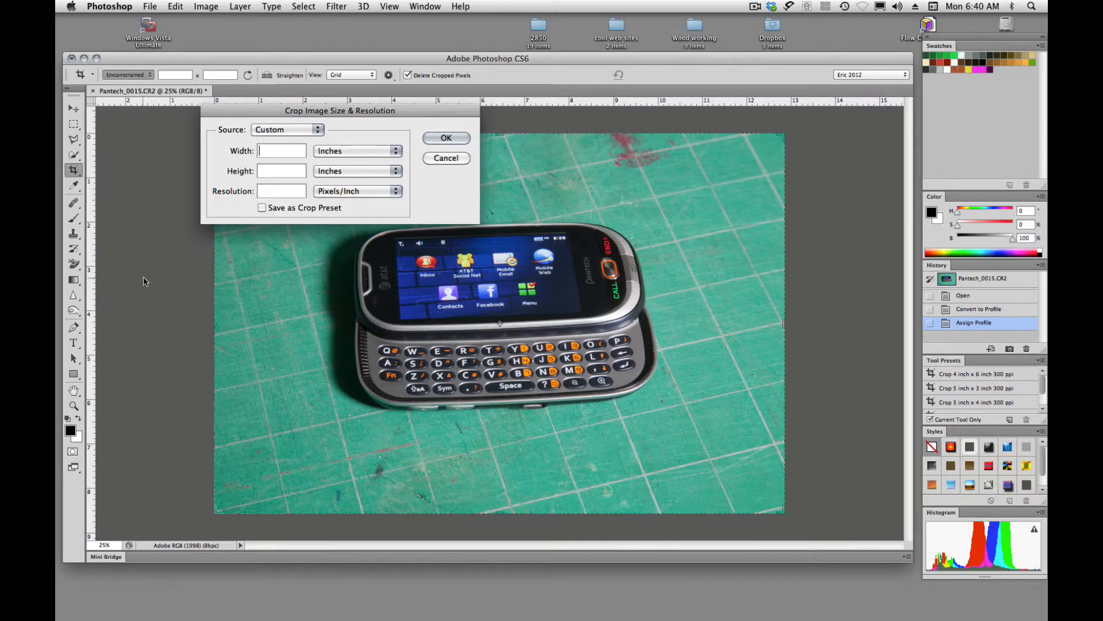
text(3)
click(267, 170)
text(3)
click(446, 138)
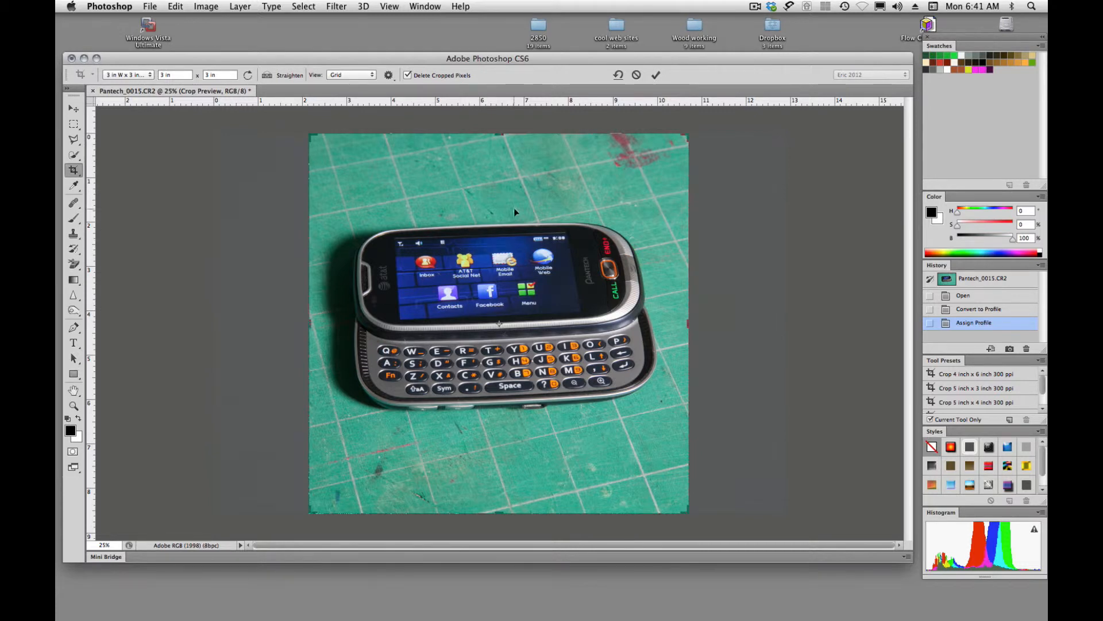
click(656, 74)
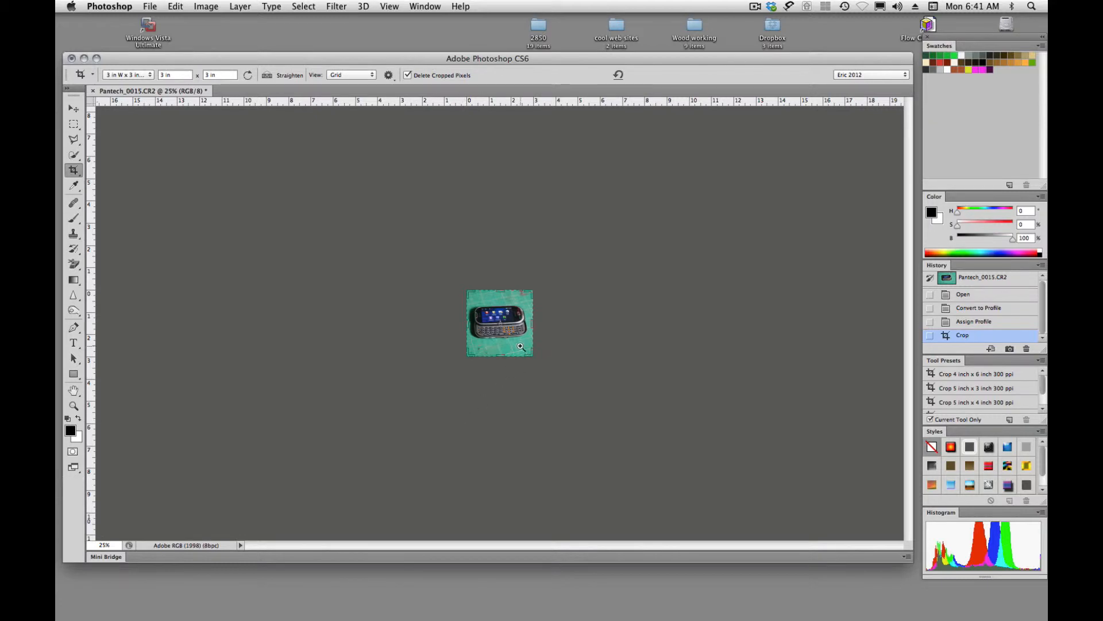
Convert the cropped phone image to CMYK Color mode, accepting the conversion without a color profile
click(505, 336)
click(505, 336)
click(505, 336)
click(505, 336)
click(506, 336)
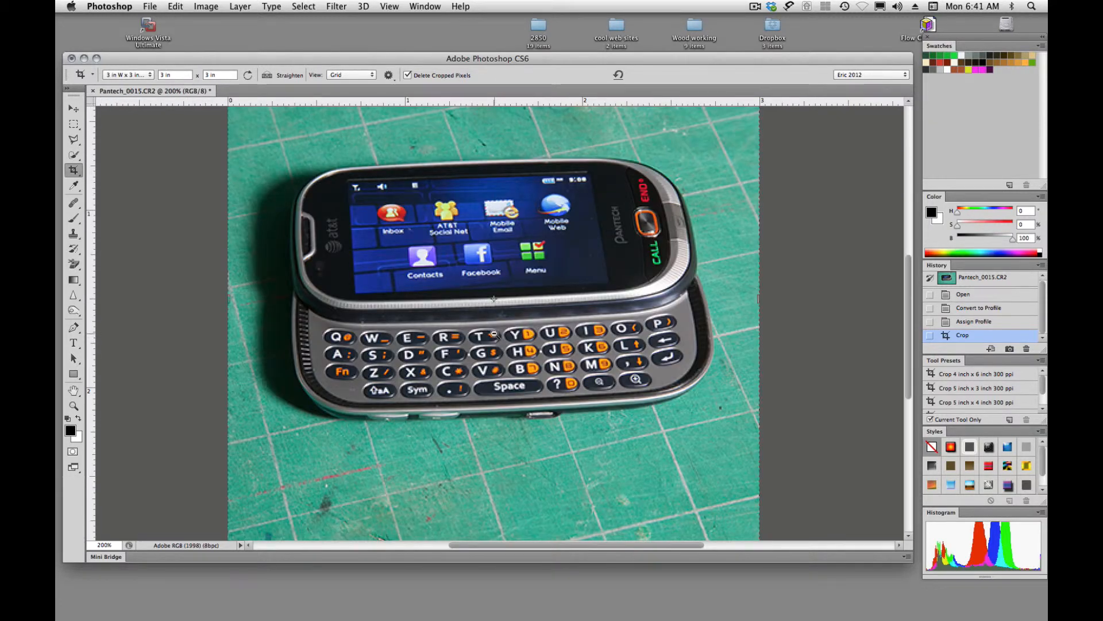
alt+click(493, 332)
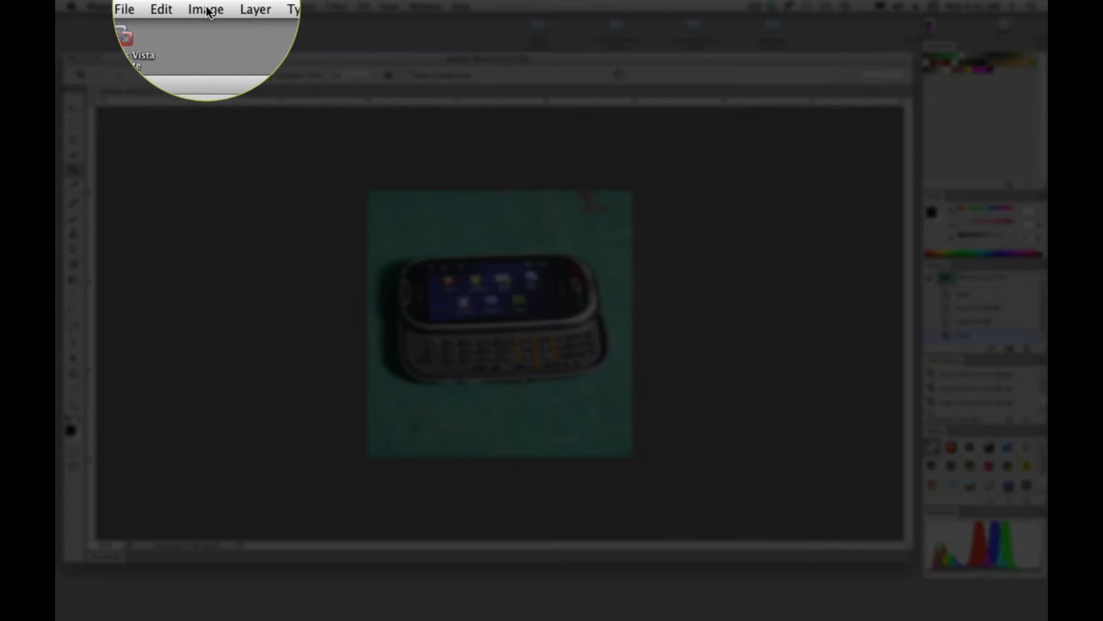
click(207, 10)
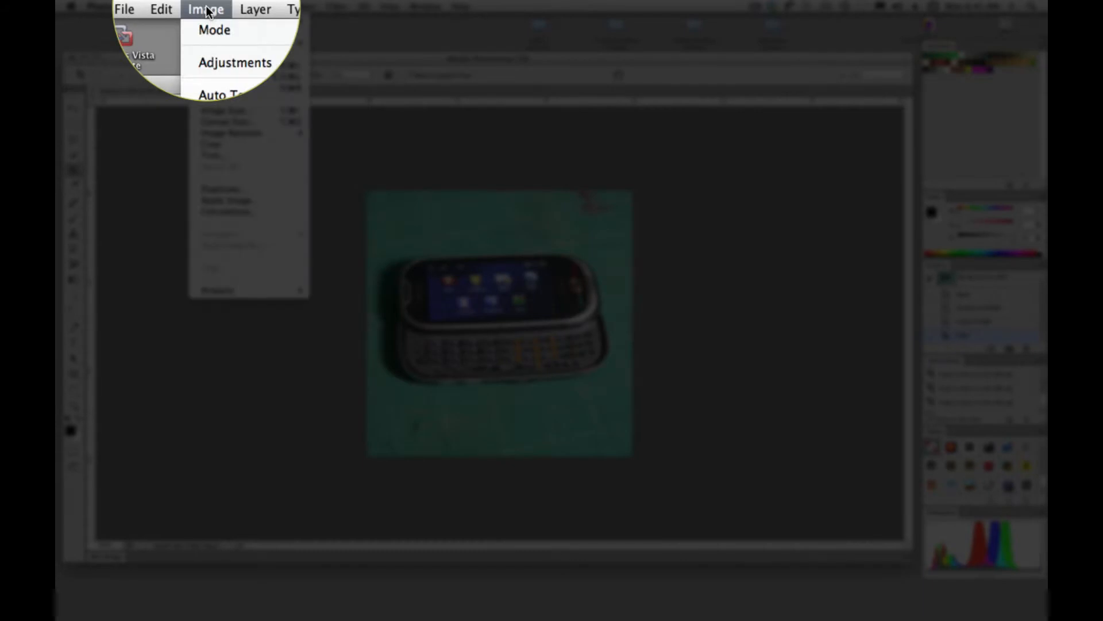
mouse_move(209, 28)
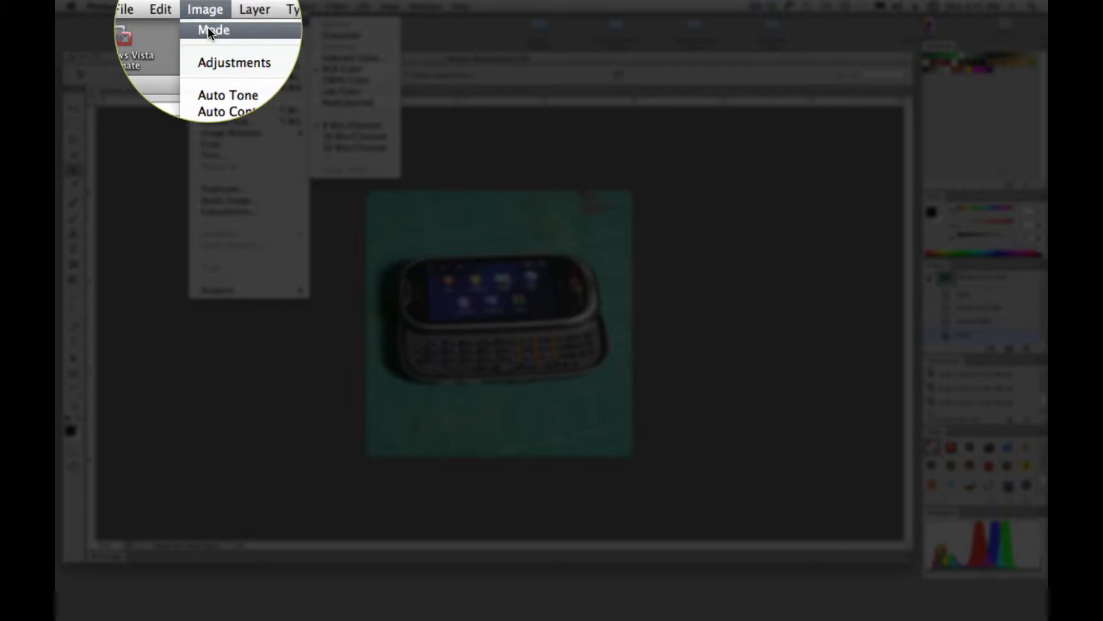
click(345, 92)
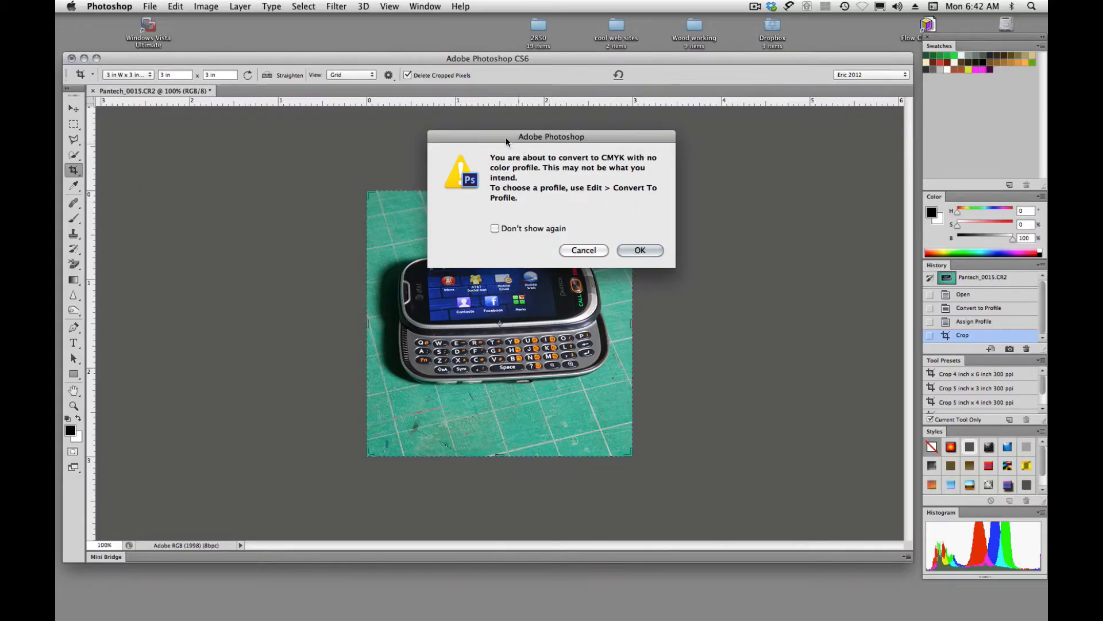
drag(500, 136, 640, 129)
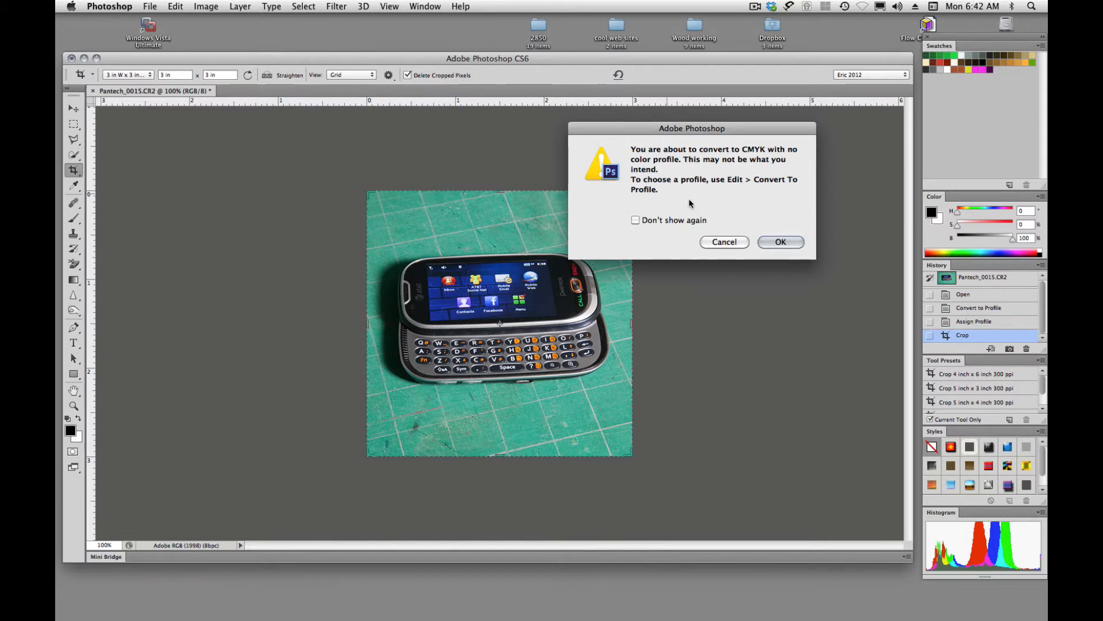
click(780, 242)
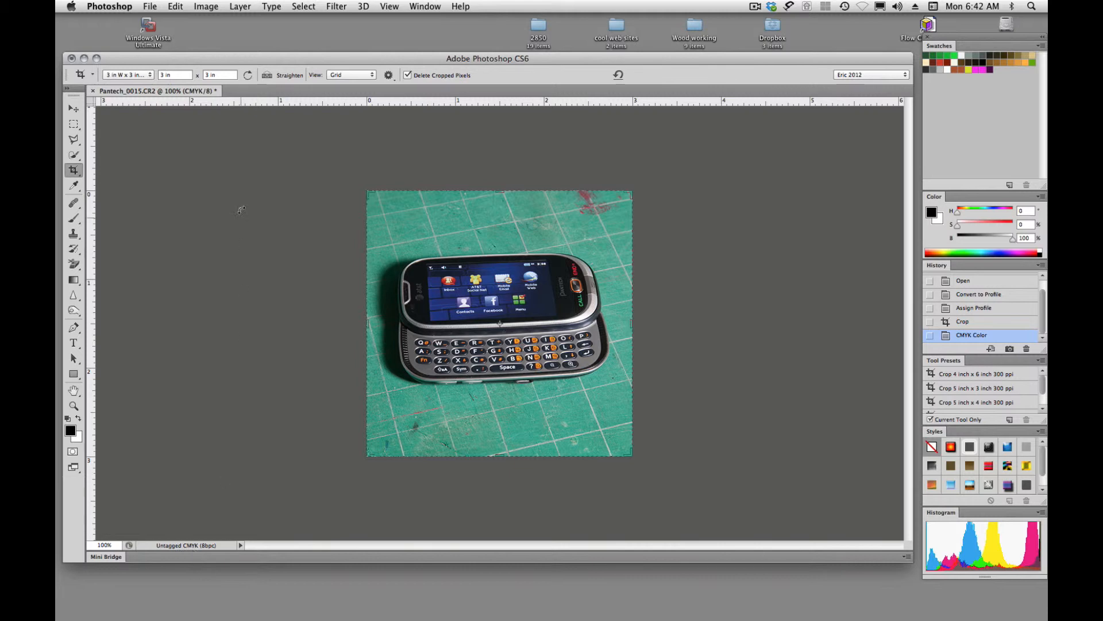
Assign the U.S. Sheetfed Coated v2 profile to the untagged CMYK phone image and switch to the Move tool
click(205, 7)
mouse_move(172, 9)
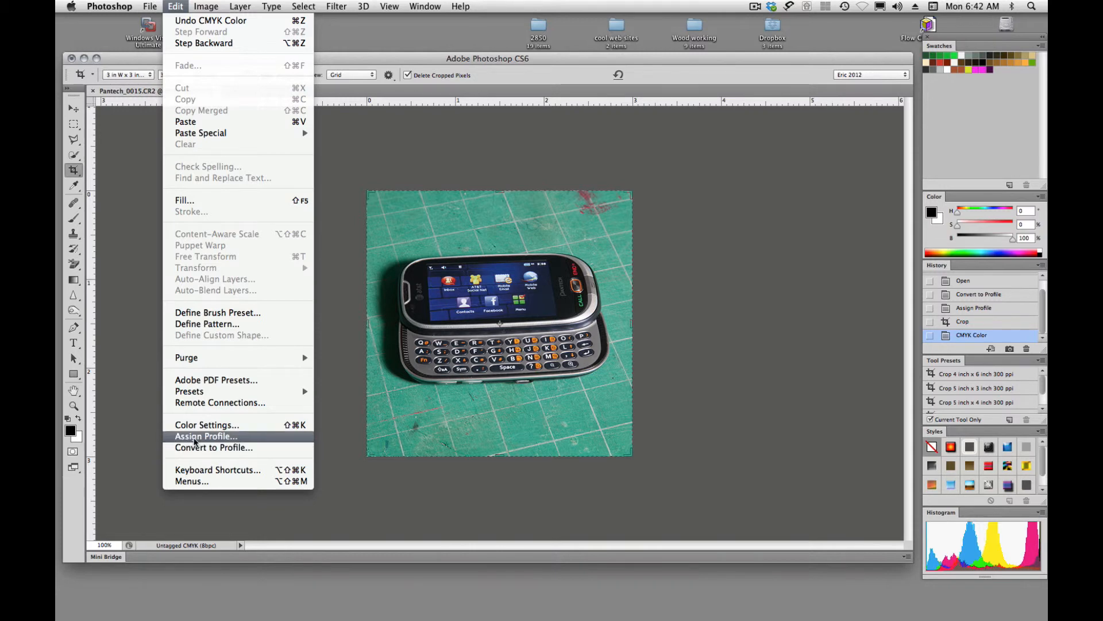
click(195, 438)
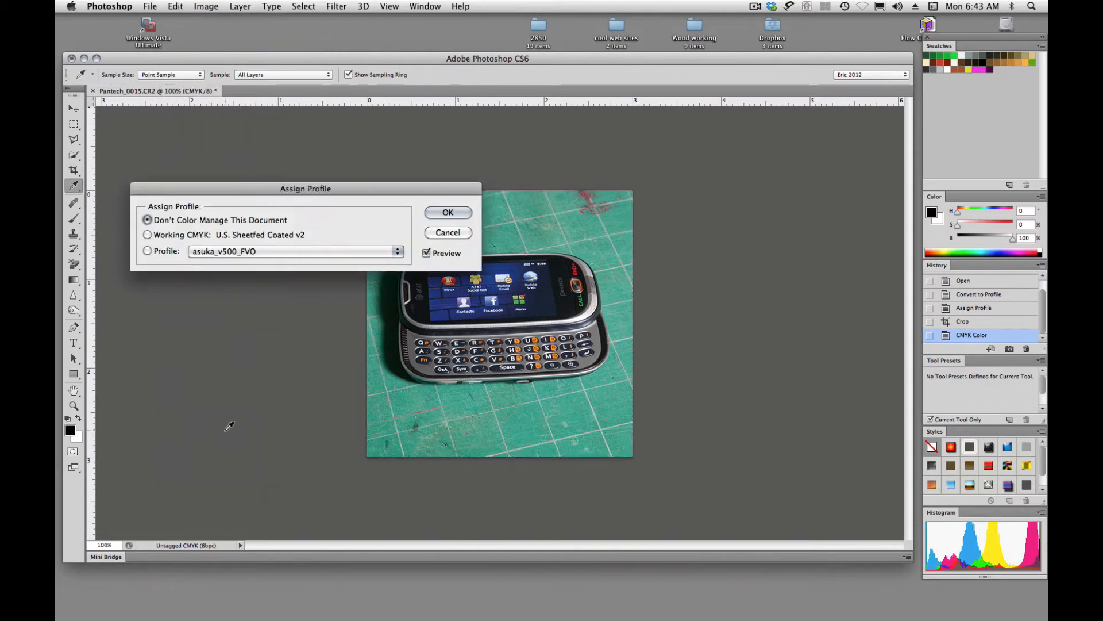
click(148, 235)
click(397, 251)
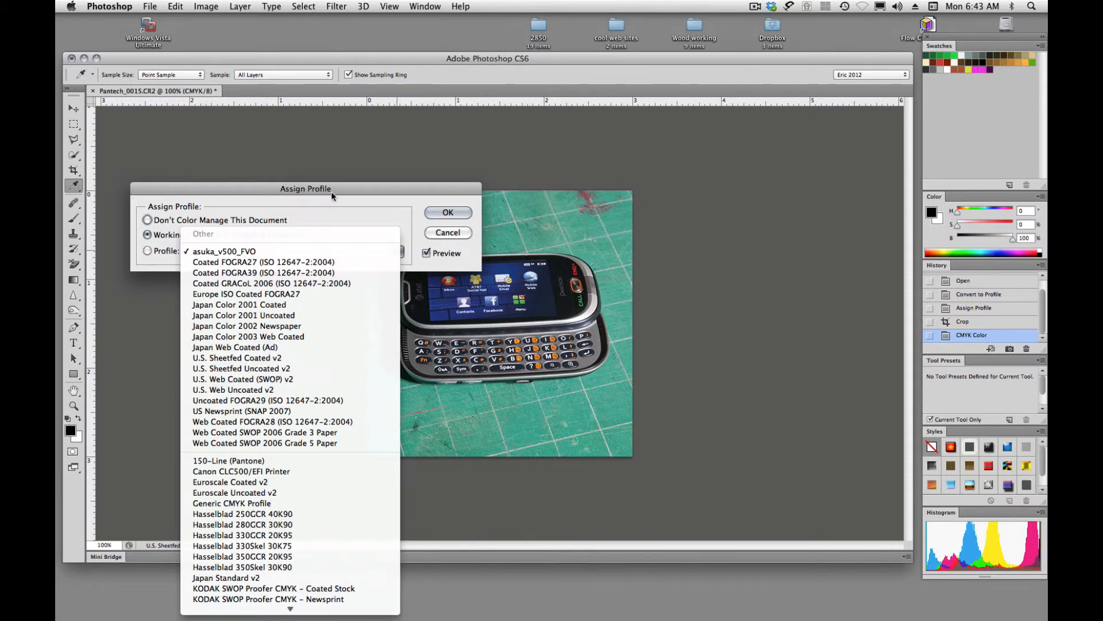
click(345, 214)
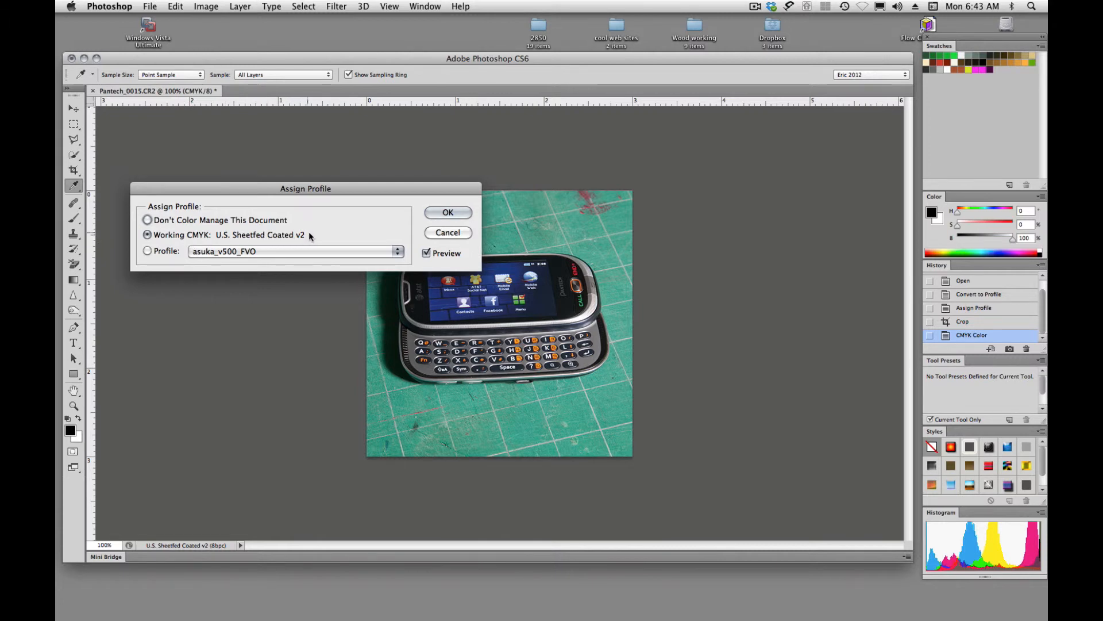
click(381, 254)
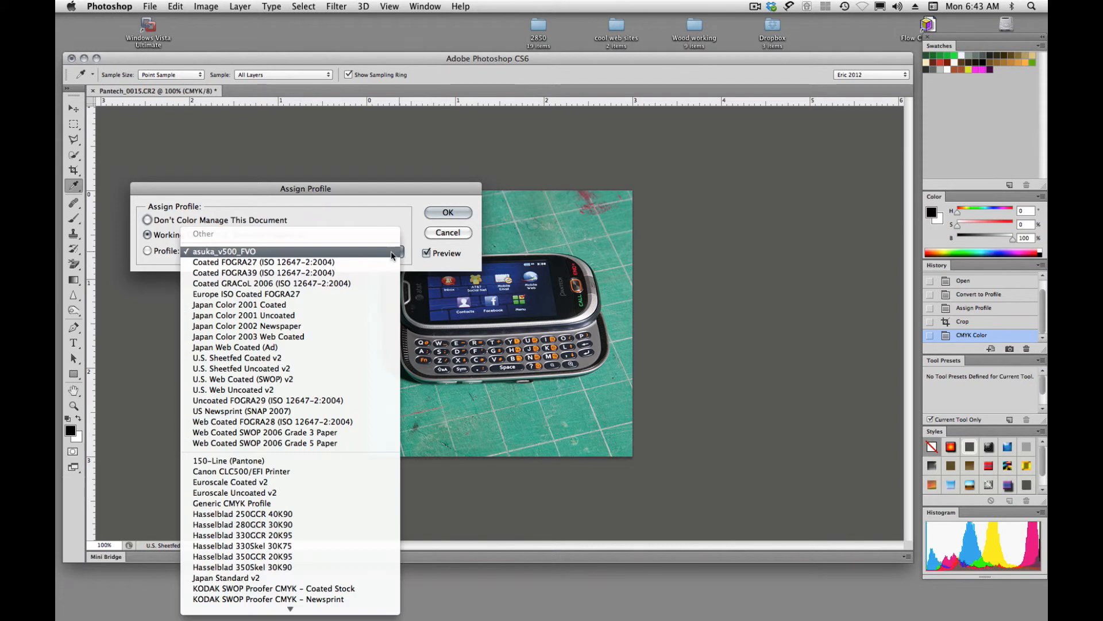
click(239, 358)
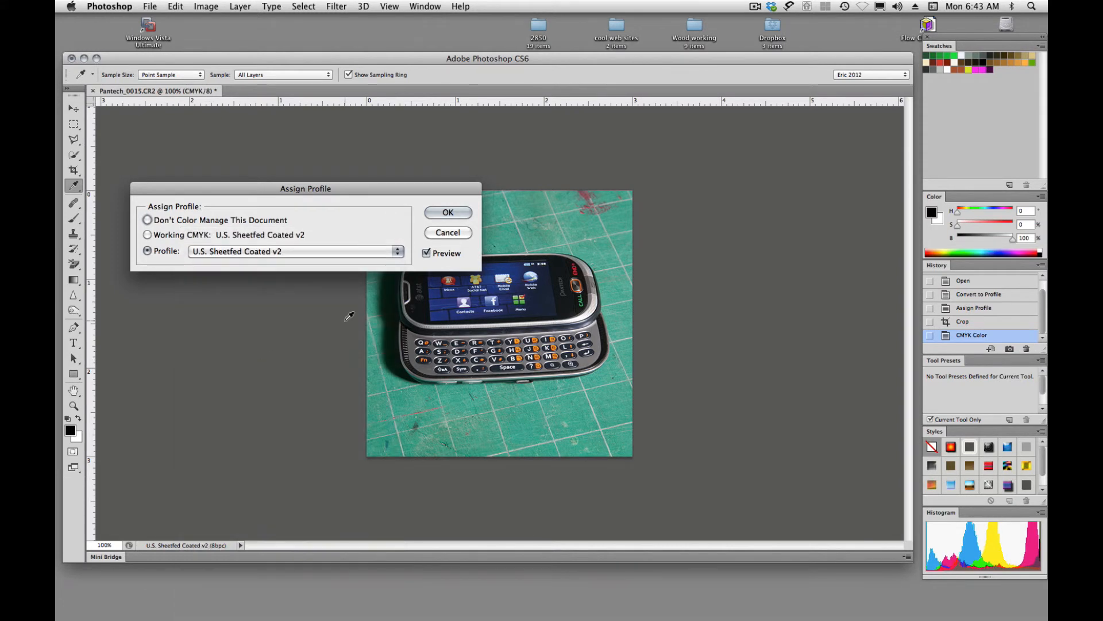
click(448, 212)
key(c)
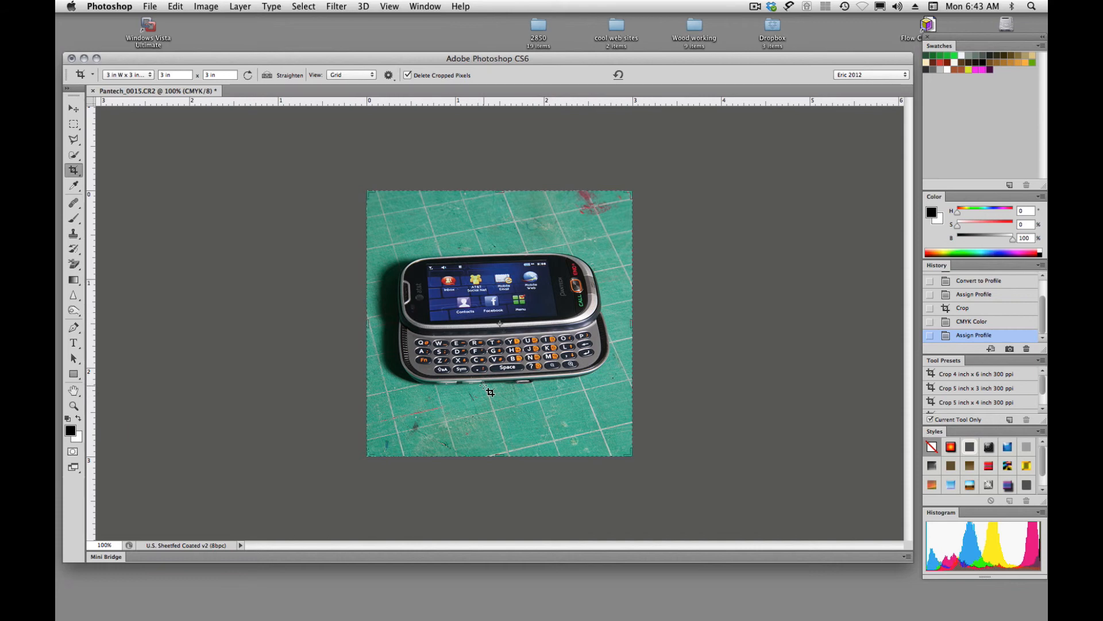
click(73, 109)
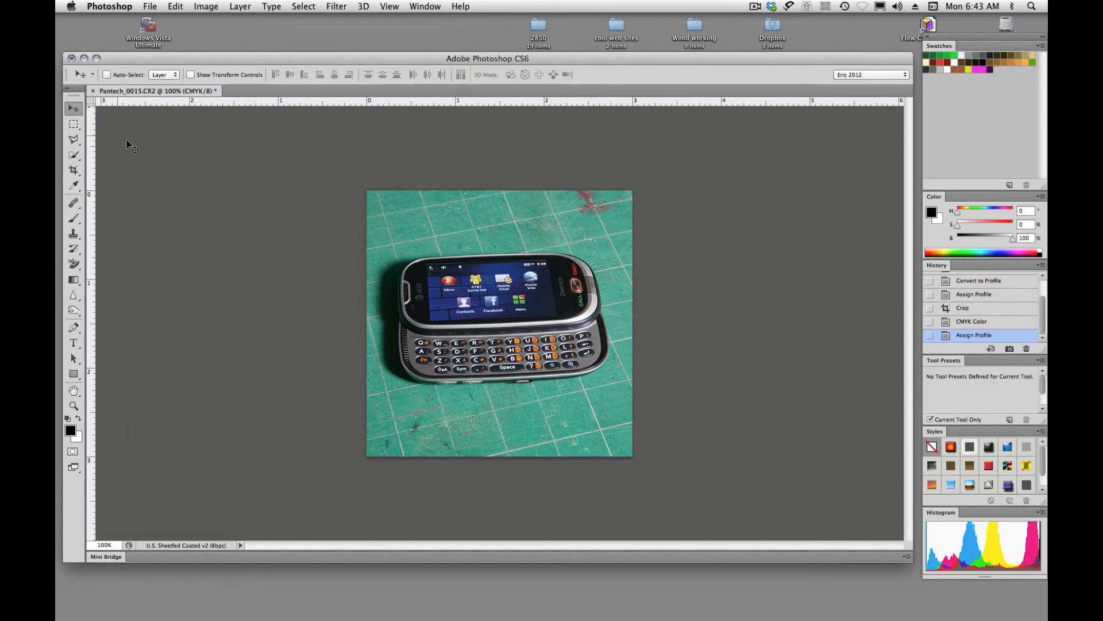